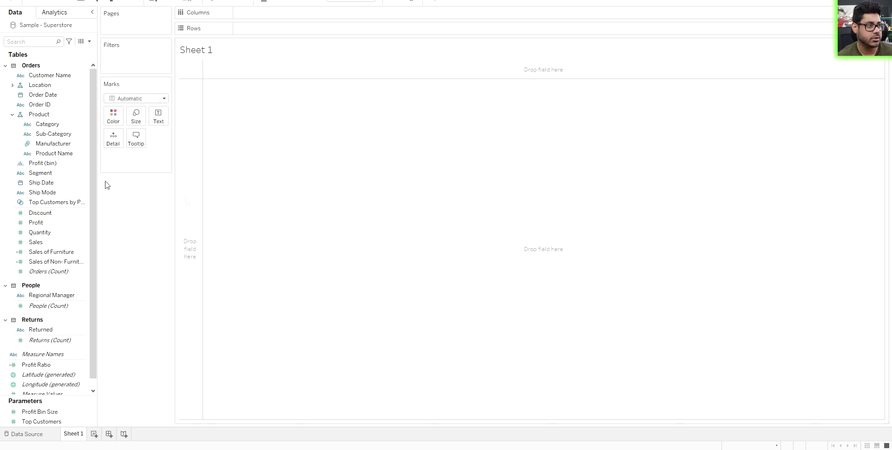
# Put an inline 0 calculation on both Columns and Rows, giving SUM(0) on each axis
pyautogui.doubleClick(242, 15)
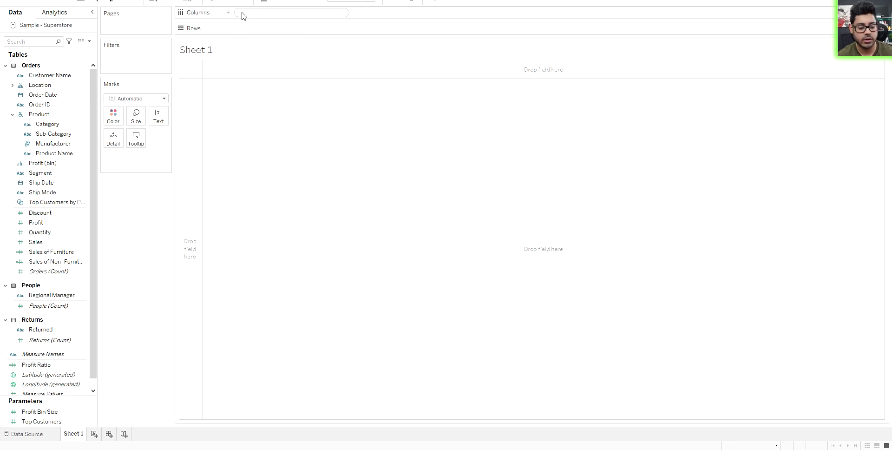
pyautogui.write('0')
pyautogui.press('Return')
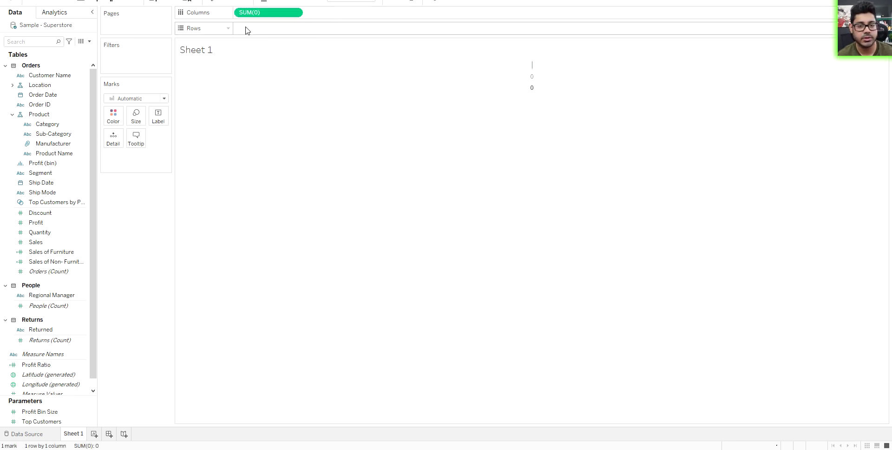
pyautogui.doubleClick(246, 29)
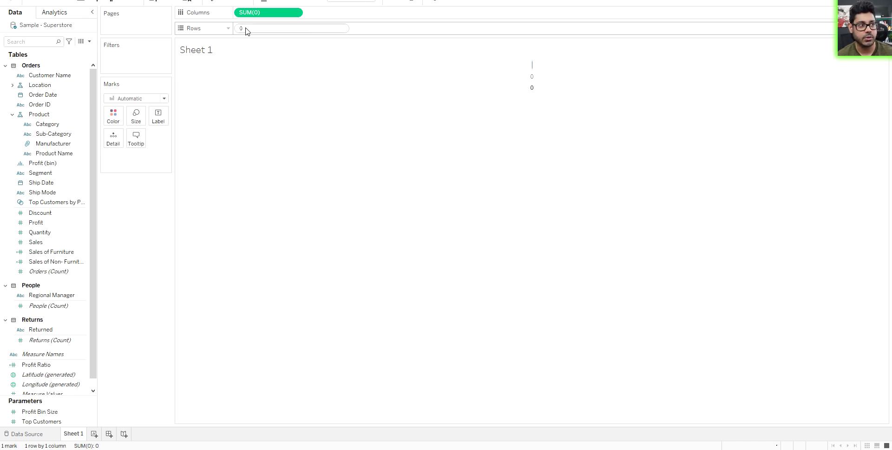
pyautogui.write('0')
pyautogui.press('Return')
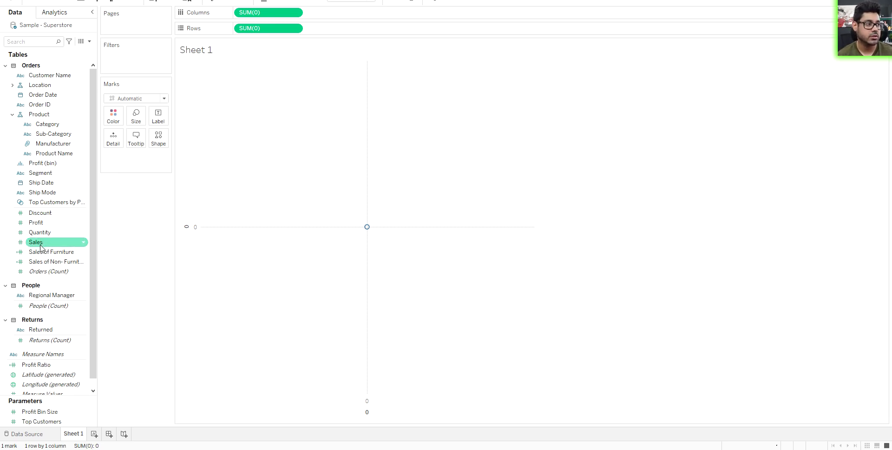
# Switch the mark type to Pie and put SUM(Sales) on Angle
pyautogui.click(135, 99)
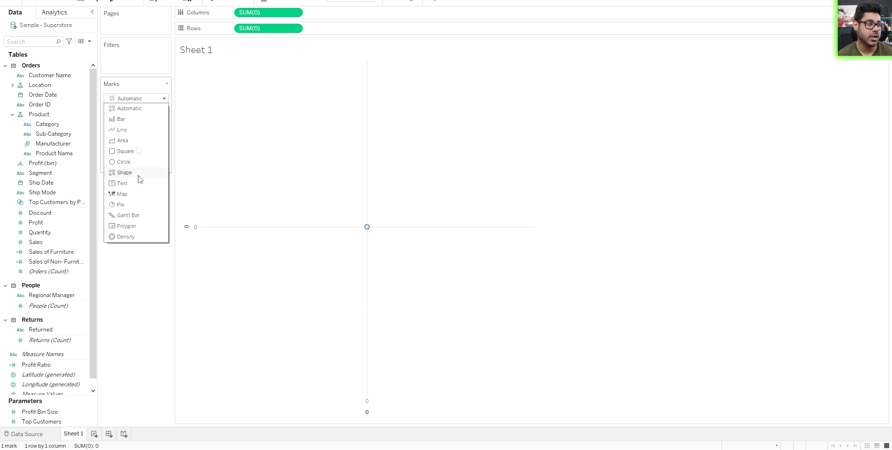
pyautogui.click(135, 205)
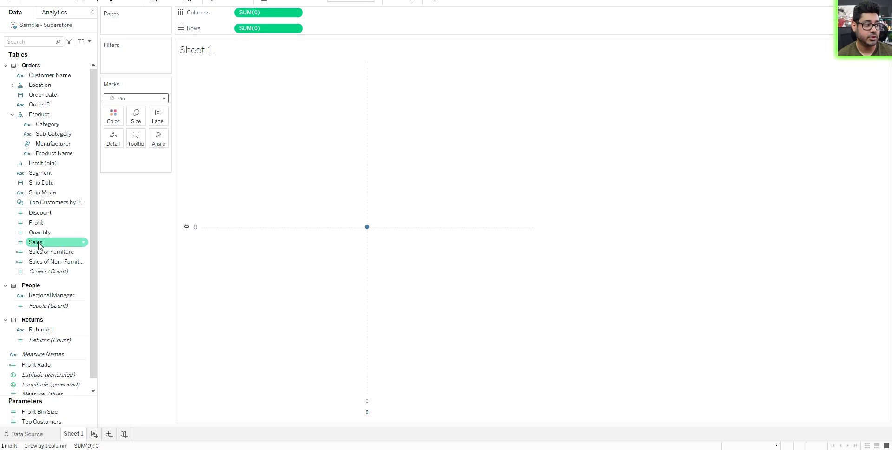
pyautogui.moveTo(37, 242); pyautogui.dragTo(157, 144)
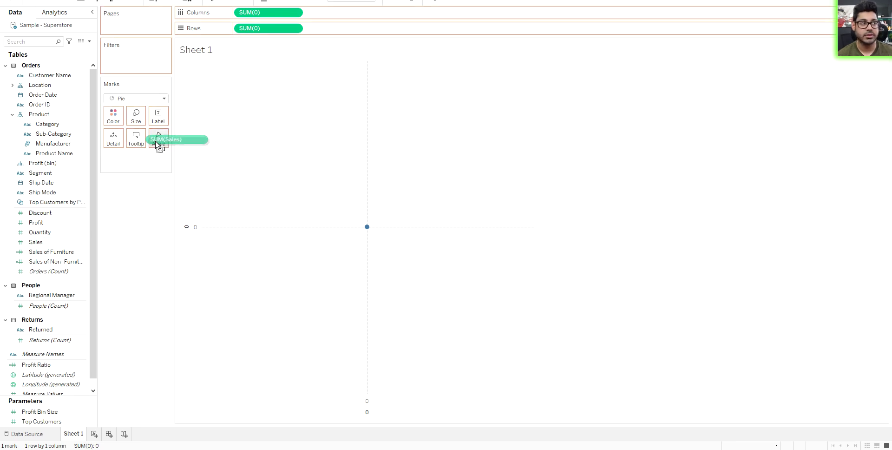
pyautogui.moveTo(157, 144); pyautogui.dragTo(157, 145)
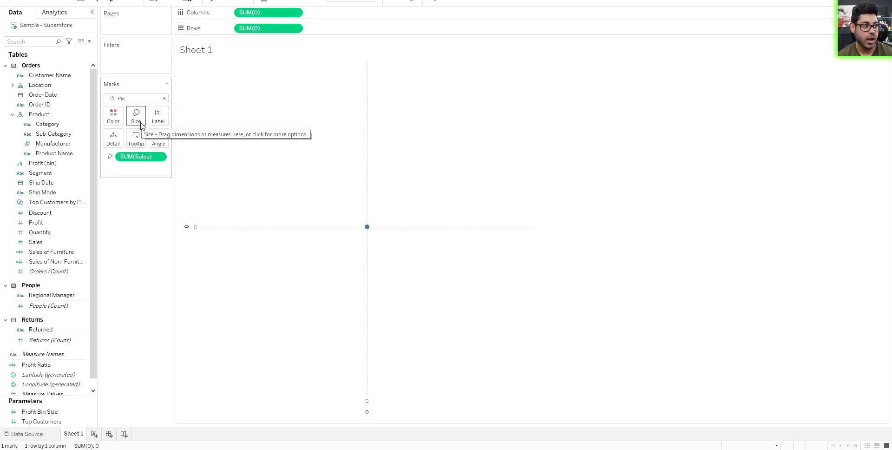
# Enlarge the pie mark size to the maximum
pyautogui.click(140, 122)
pyautogui.moveTo(157, 139); pyautogui.dragTo(212, 141)
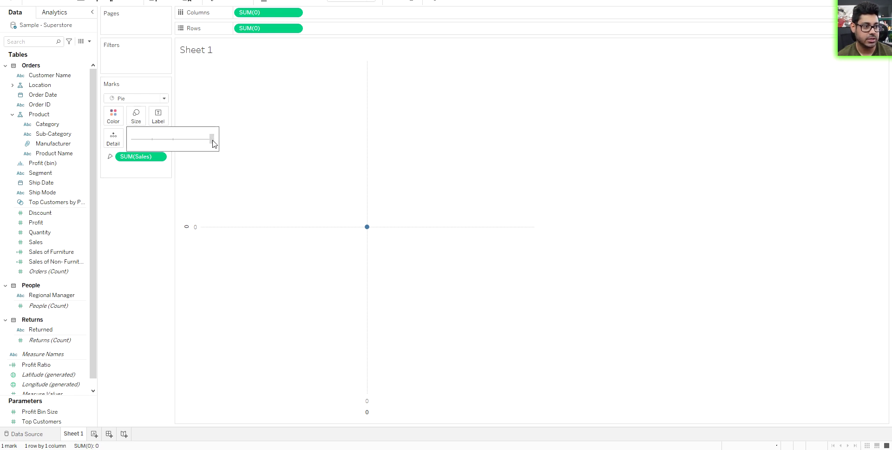
pyautogui.click(147, 214)
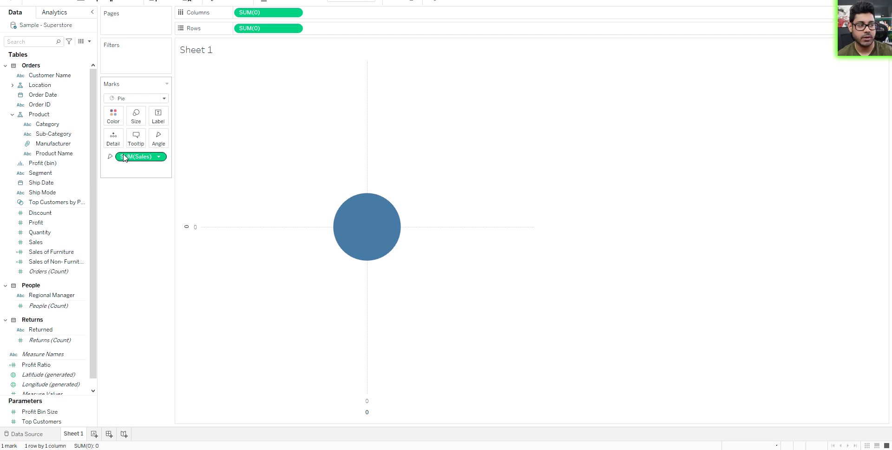
pyautogui.click(59, 126)
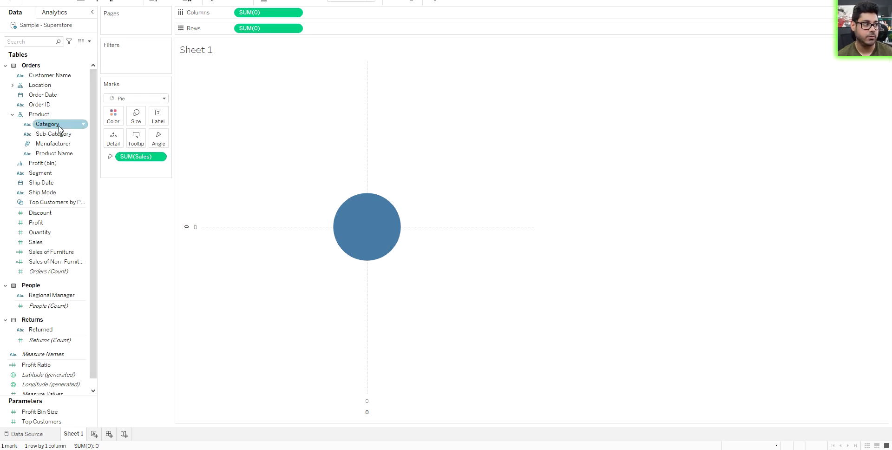
# Put Category on Color to split the pie into Furniture, Office Supplies and Technology slices
pyautogui.moveTo(59, 127); pyautogui.dragTo(113, 121)
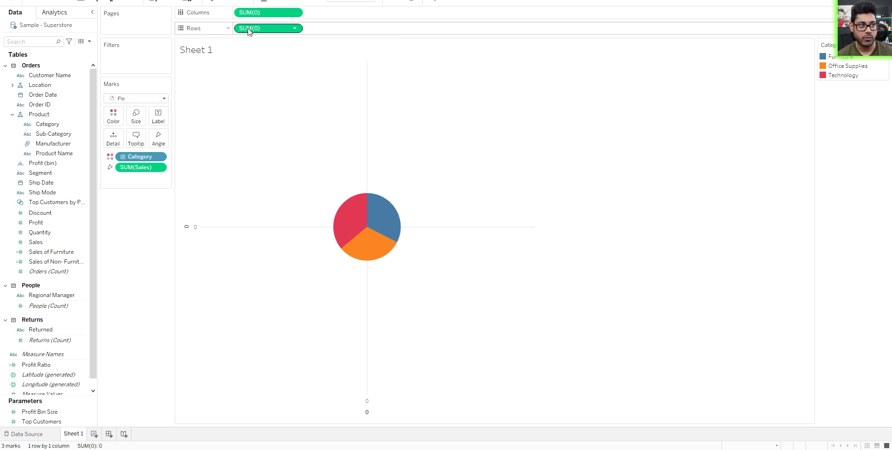
# Add a second SUM(0) to Rows and make it a dual axis
pyautogui.doubleClick(340, 32)
pyautogui.write('0')
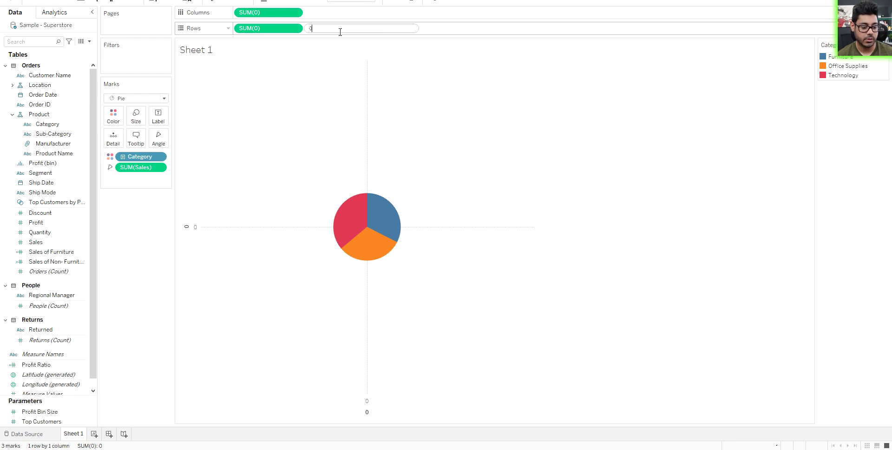
pyautogui.press('Return')
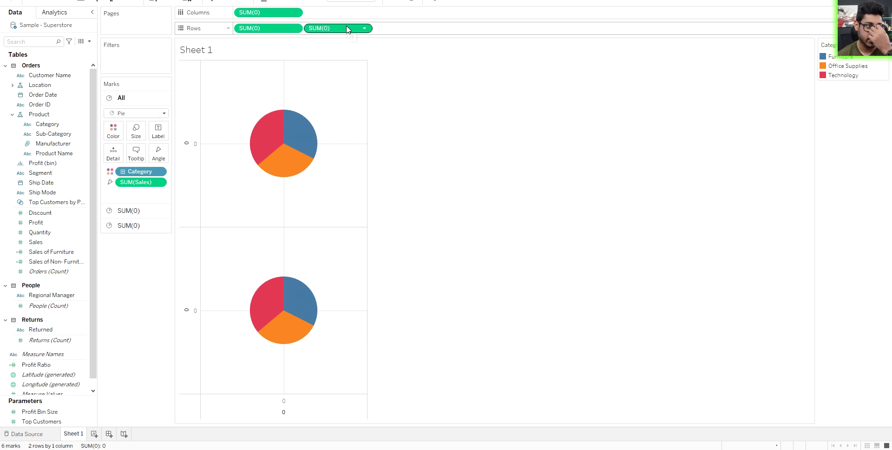
pyautogui.rightClick(346, 28)
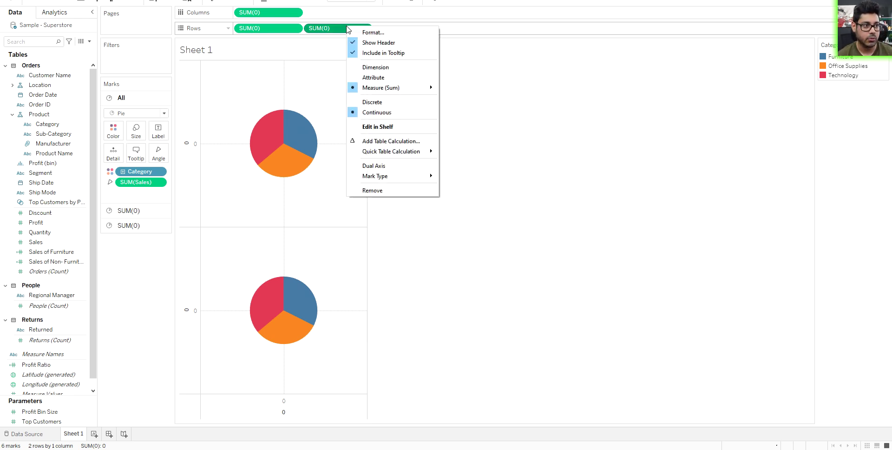
pyautogui.click(398, 166)
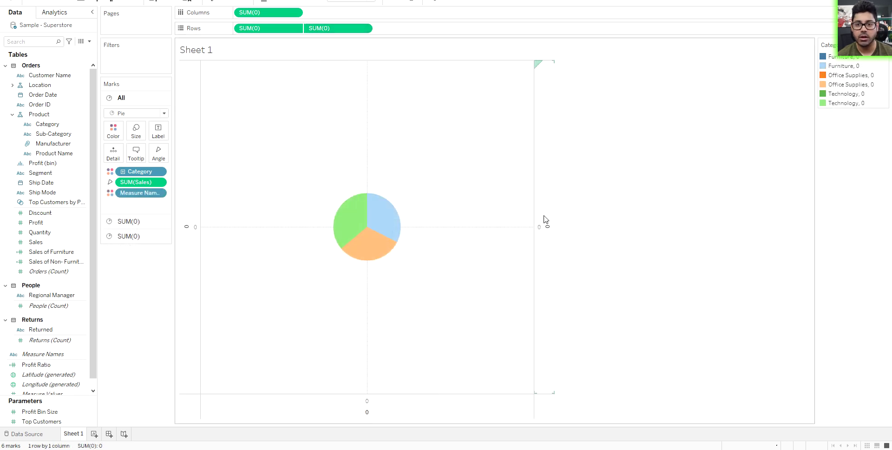
# Synchronize the right-hand axis with the left axis
pyautogui.click(545, 219)
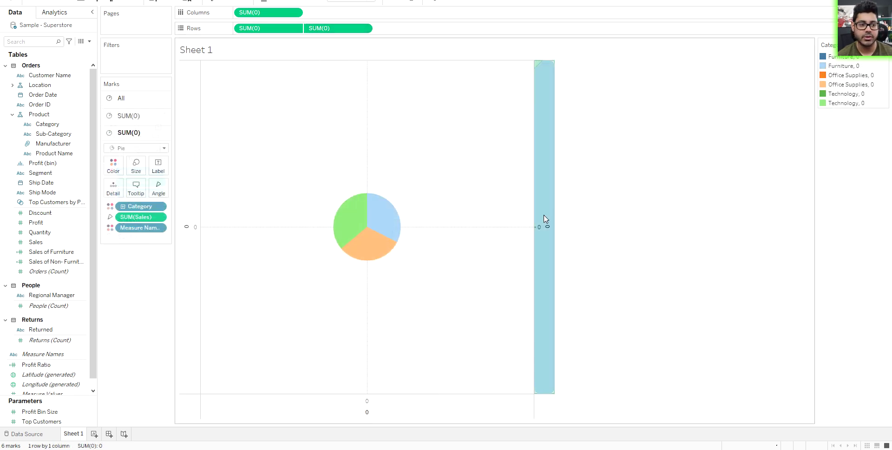
pyautogui.rightClick(544, 218)
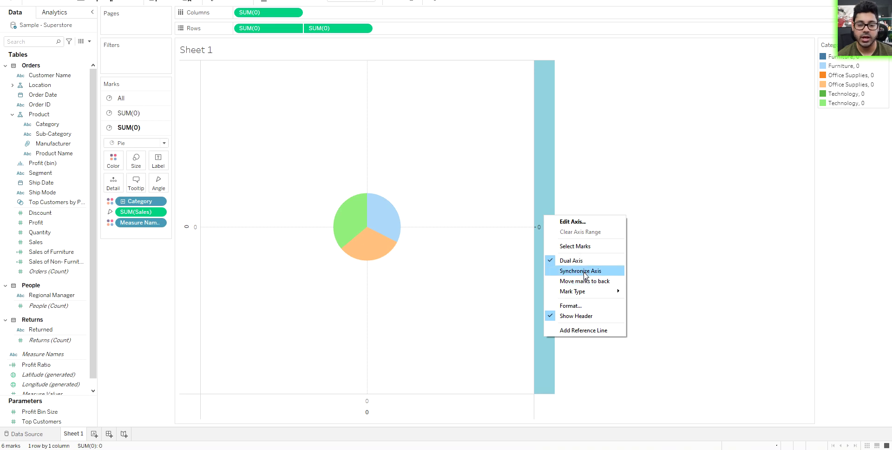
pyautogui.click(584, 271)
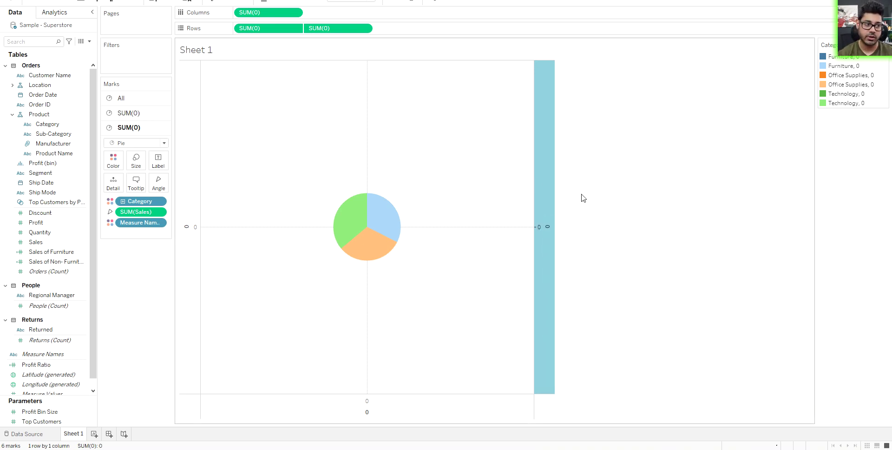
pyautogui.click(605, 198)
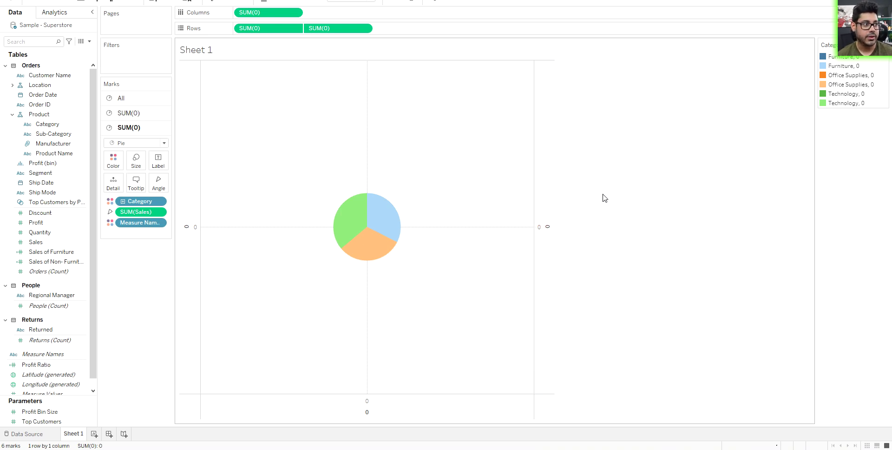
# On the second SUM(0) marks card, remove Category and Measure Names and set the colour to white
pyautogui.click(141, 113)
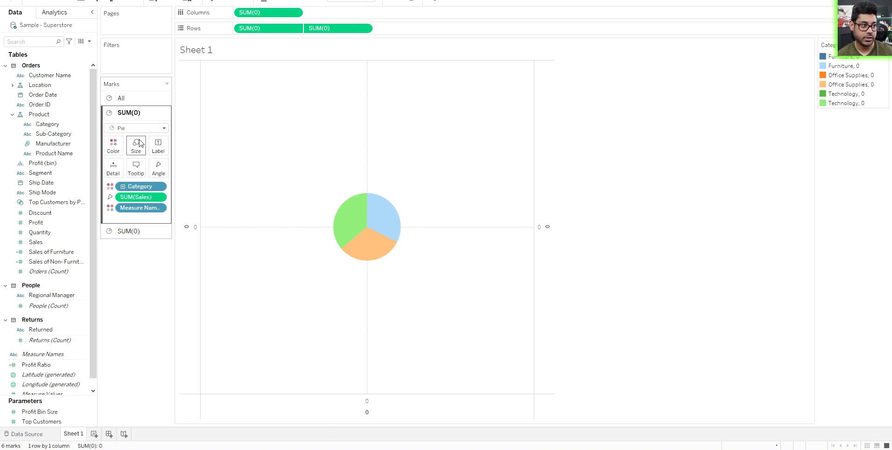
pyautogui.click(135, 230)
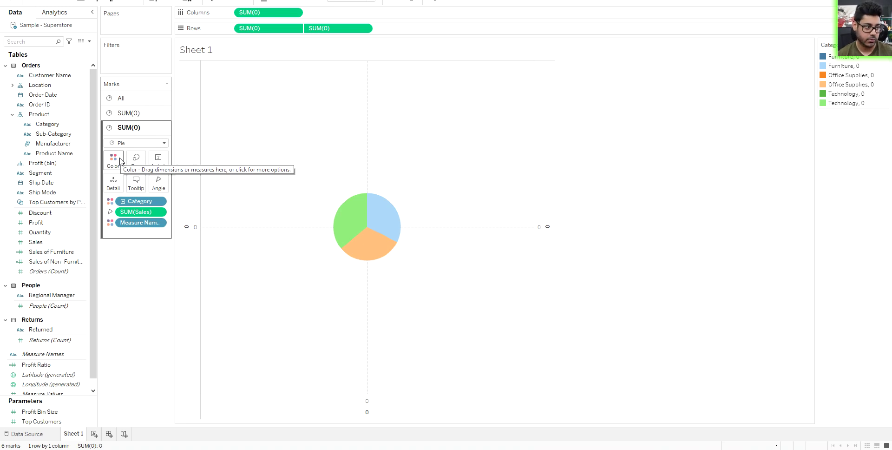
pyautogui.moveTo(139, 200); pyautogui.dragTo(146, 262)
pyautogui.moveTo(139, 213); pyautogui.dragTo(144, 266)
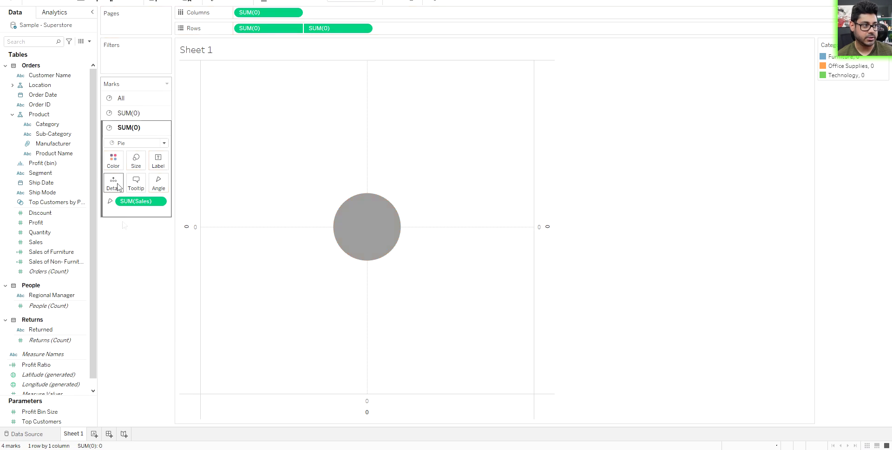
pyautogui.click(113, 162)
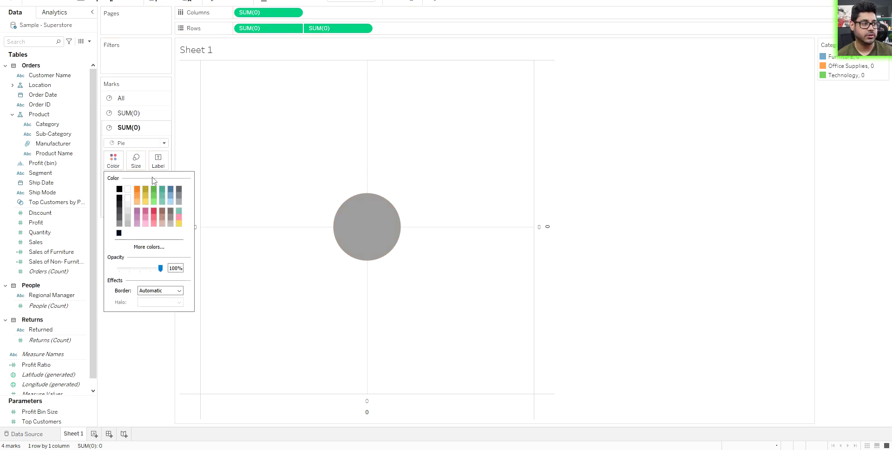
pyautogui.click(129, 190)
pyautogui.click(134, 322)
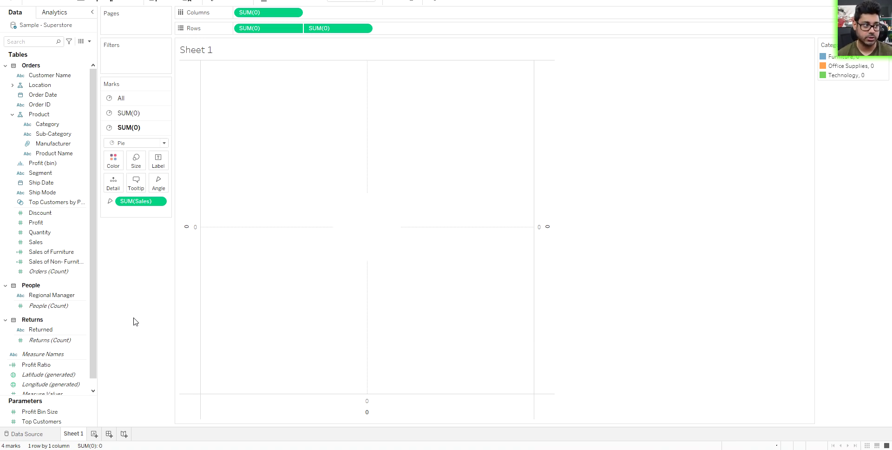
# Shrink the white pie's size to form the donut hole, then add a new Sheet 2
pyautogui.click(138, 167)
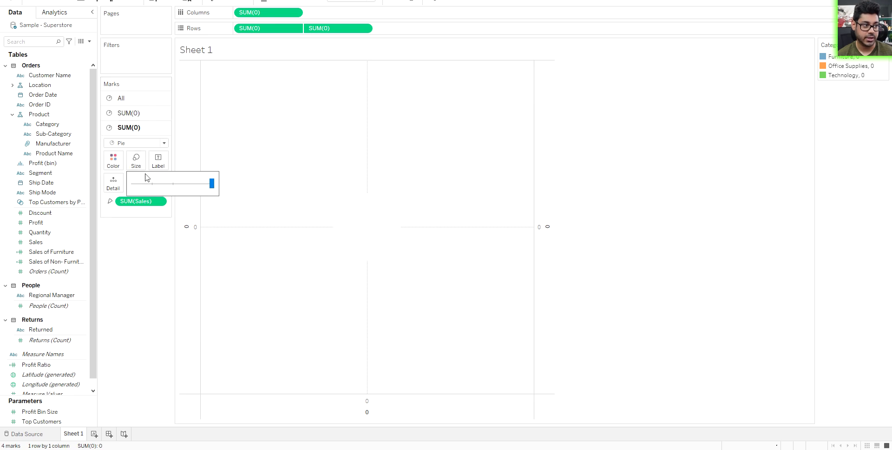
pyautogui.moveTo(209, 185)
pyautogui.mouseDown()
pyautogui.moveTo(202, 184)
pyautogui.moveTo(209, 187)
pyautogui.mouseUp()
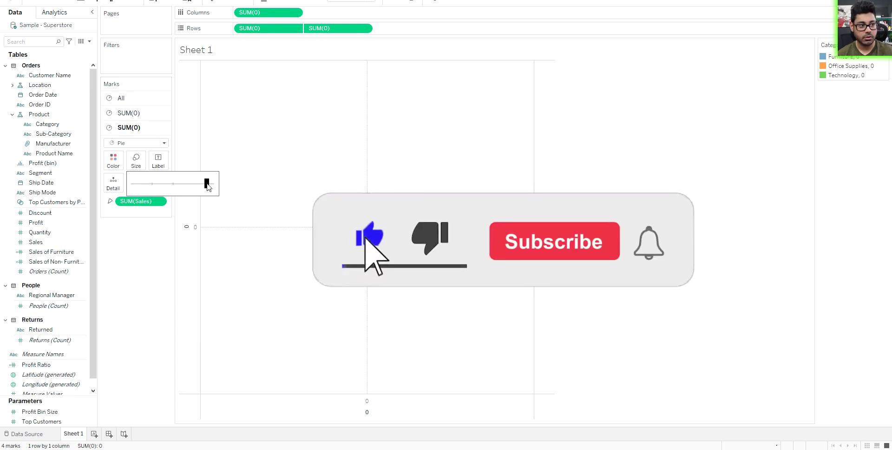
pyautogui.moveTo(208, 186)
pyautogui.mouseDown()
pyautogui.moveTo(186, 187)
pyautogui.moveTo(209, 186)
pyautogui.mouseUp()
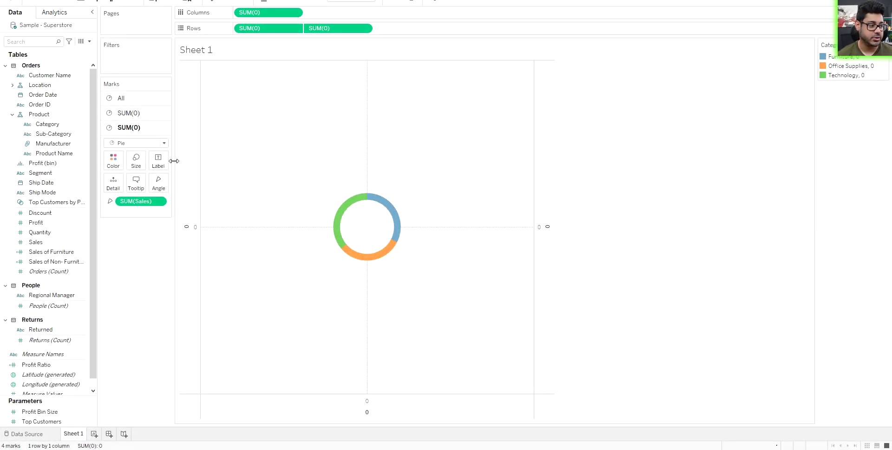
pyautogui.click(94, 433)
# On Sheet 2, put 0 on Columns and Rows and set the mark type to Pie
pyautogui.doubleClick(261, 13)
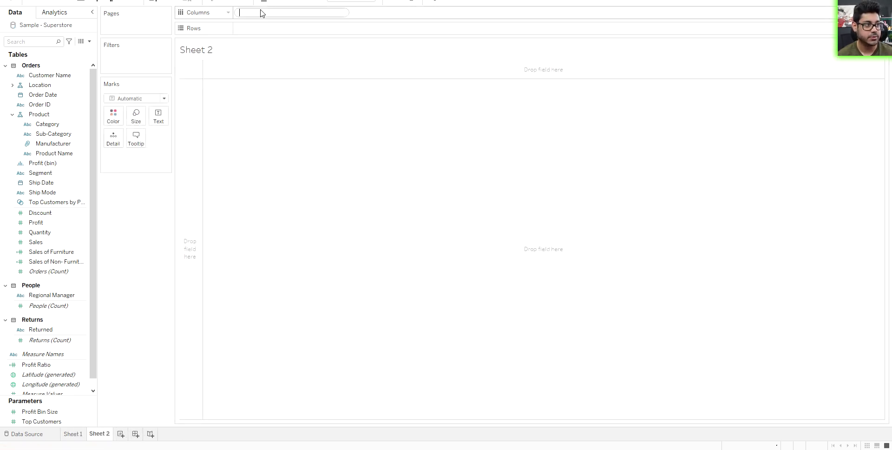
pyautogui.write('0')
pyautogui.press('Return')
pyautogui.doubleClick(253, 28)
pyautogui.write('0')
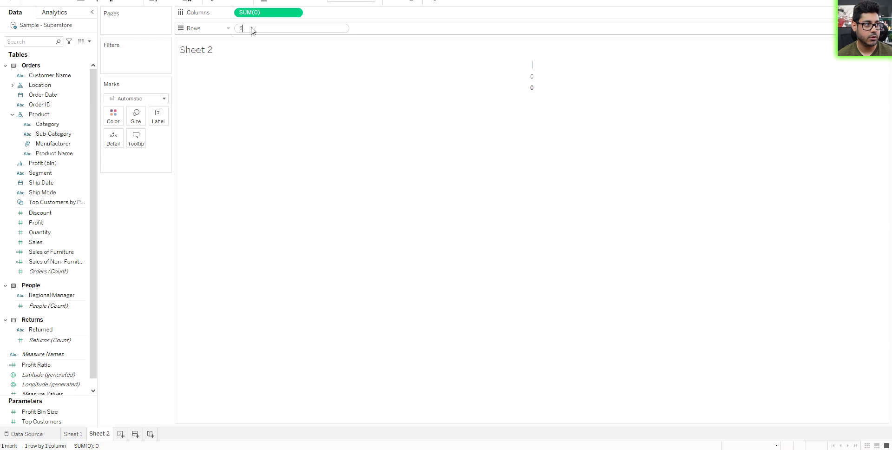
pyautogui.press('Return')
pyautogui.click(141, 98)
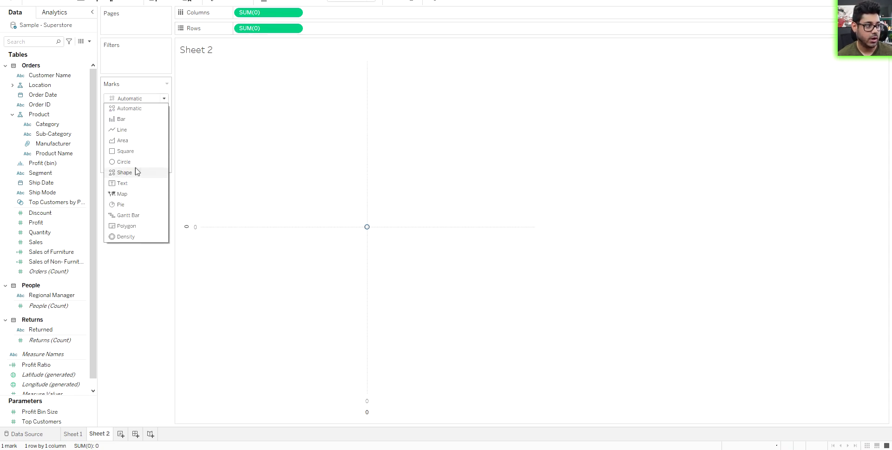
pyautogui.click(133, 205)
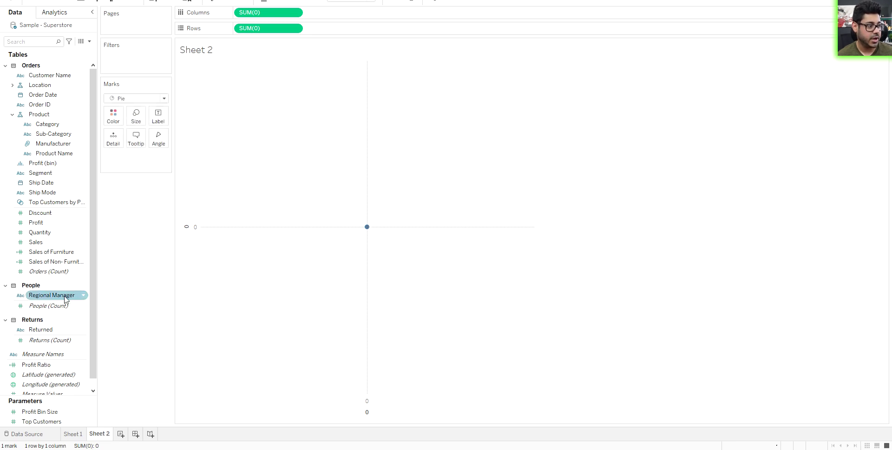
# Put Measure Values on Angle and add Measure Names to Filters
pyautogui.scroll(-1, 66, 300)
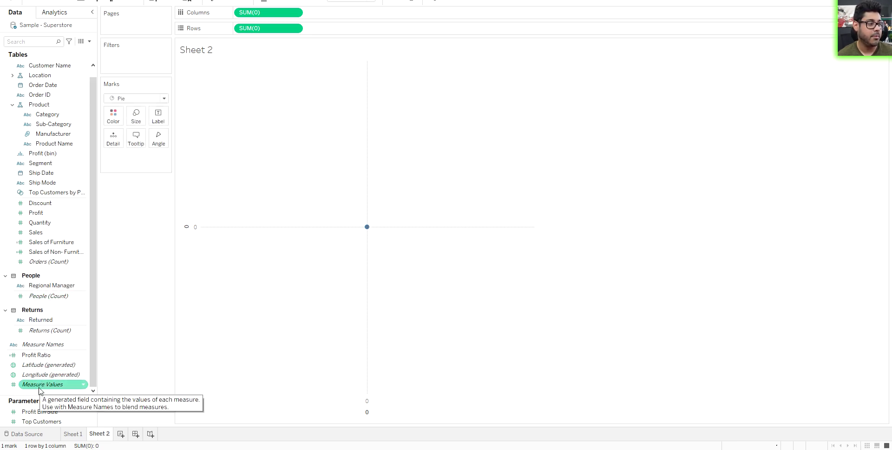
pyautogui.moveTo(42, 384); pyautogui.dragTo(165, 147)
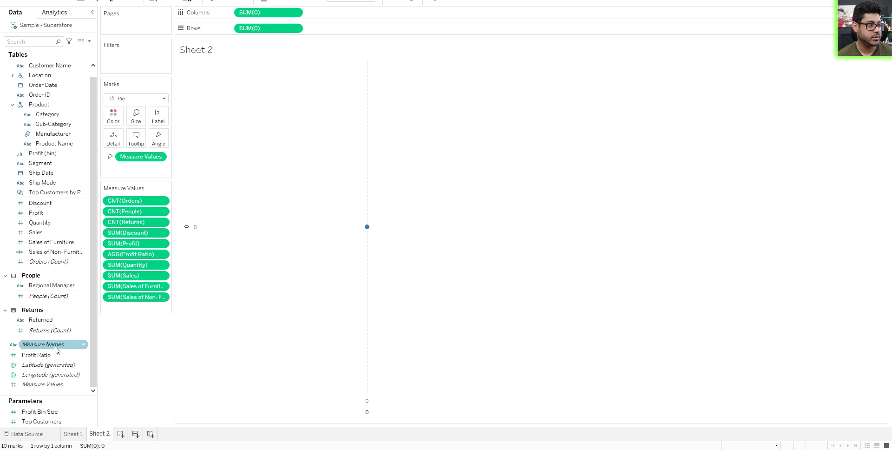
pyautogui.scroll(1, 70, 299)
pyautogui.moveTo(43, 354); pyautogui.dragTo(135, 71)
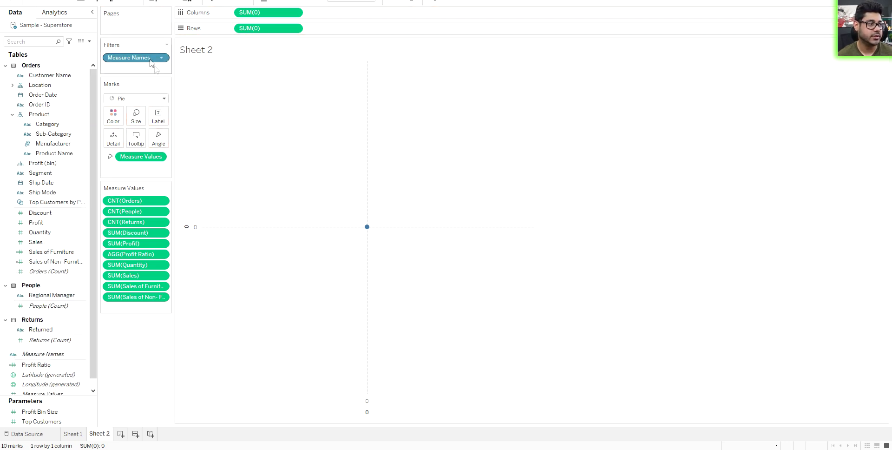
pyautogui.rightClick(150, 57)
# Filter Measure Names to only Sales of Furniture and Sales of Non-Furniture
pyautogui.click(169, 61)
pyautogui.click(406, 238)
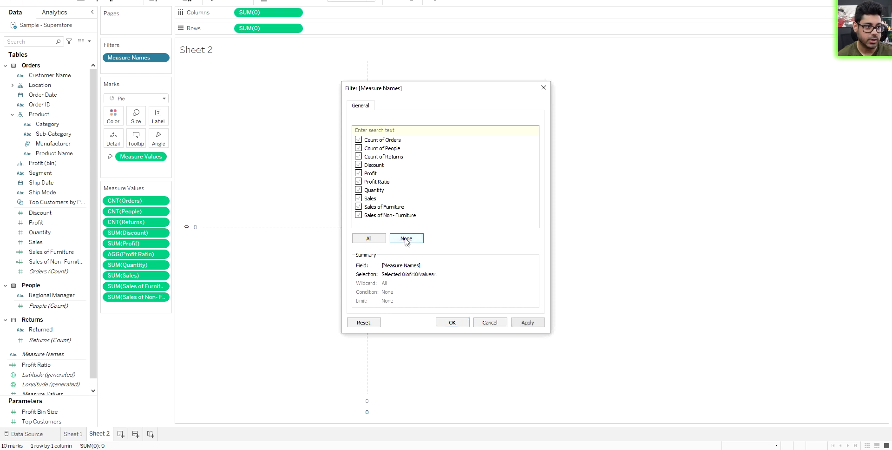
pyautogui.click(358, 207)
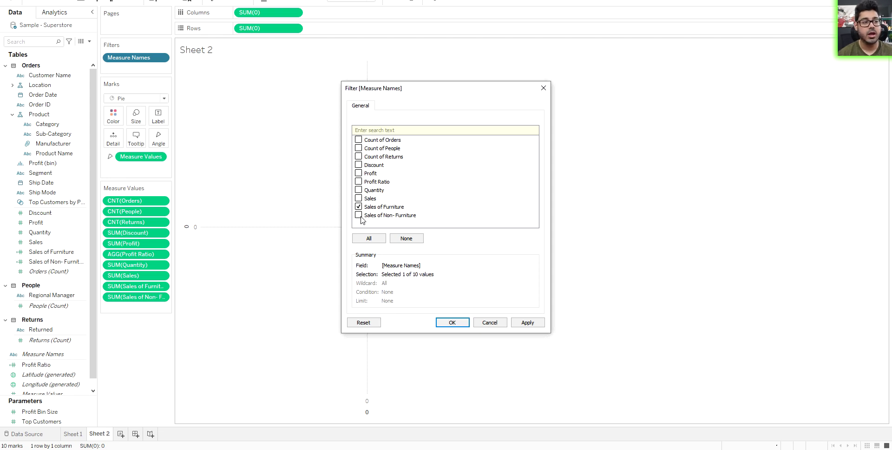
pyautogui.click(528, 322)
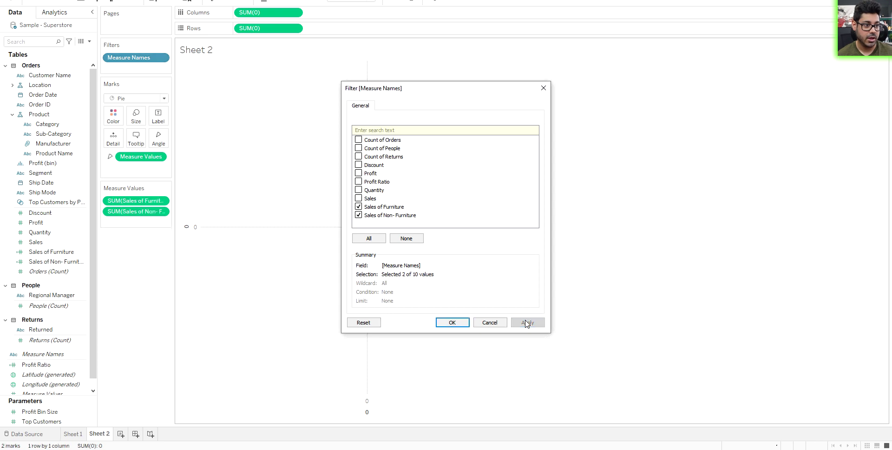
pyautogui.click(449, 320)
# Maximize the pie size and colour its slices by Measure Names
pyautogui.click(136, 116)
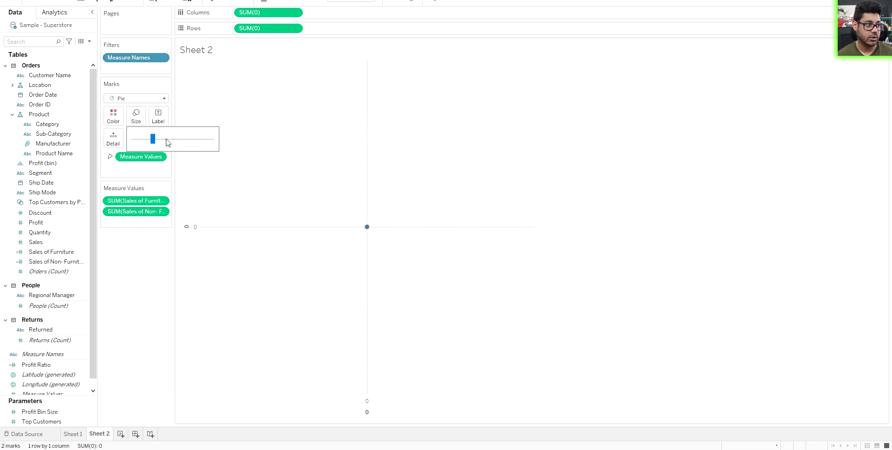
pyautogui.moveTo(152, 138); pyautogui.dragTo(253, 143)
pyautogui.click(183, 247)
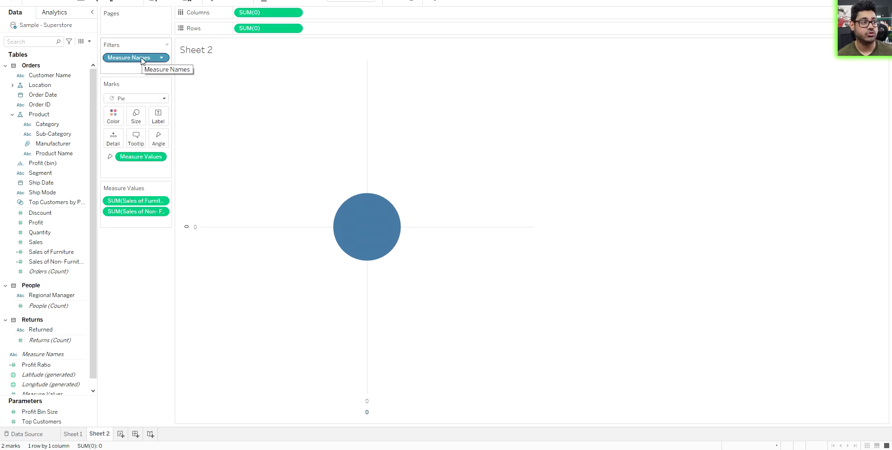
pyautogui.moveTo(141, 60); pyautogui.dragTo(114, 117)
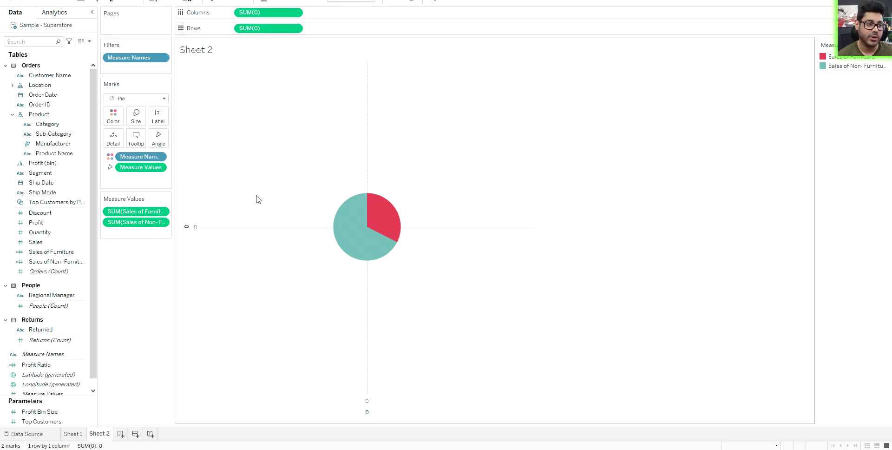
# Add a second 0 to Rows, set it as a dual axis, and synchronize the axes
pyautogui.doubleClick(316, 29)
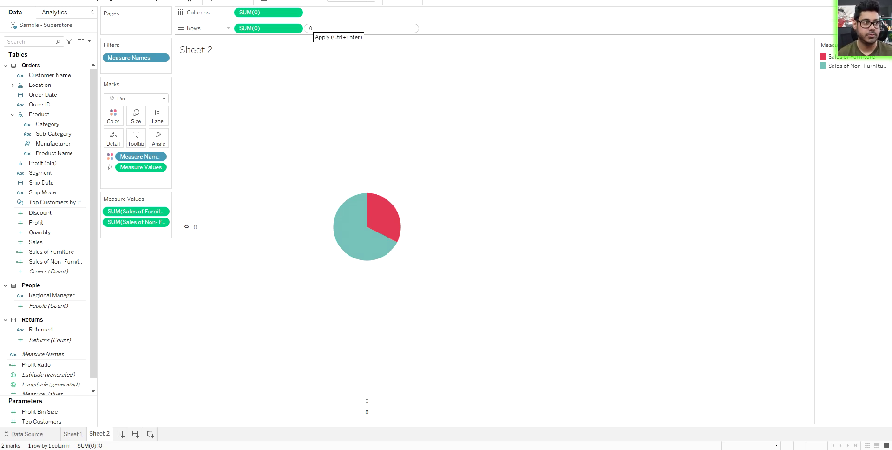
pyautogui.press('Return')
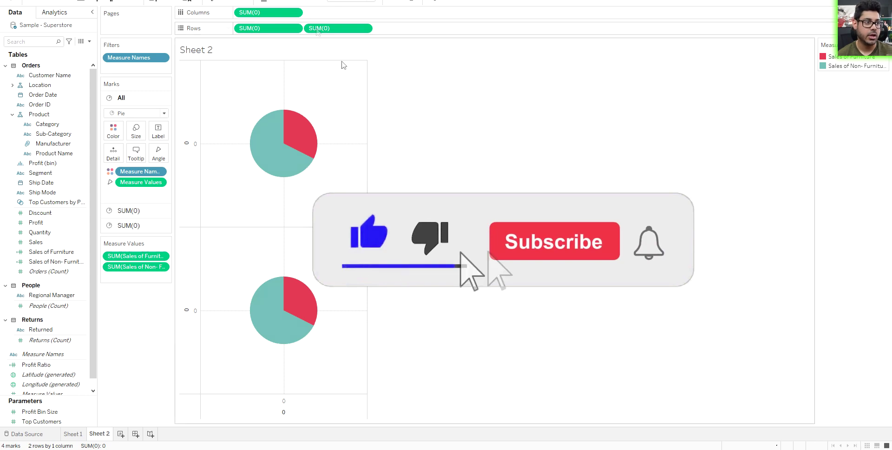
pyautogui.click(364, 29)
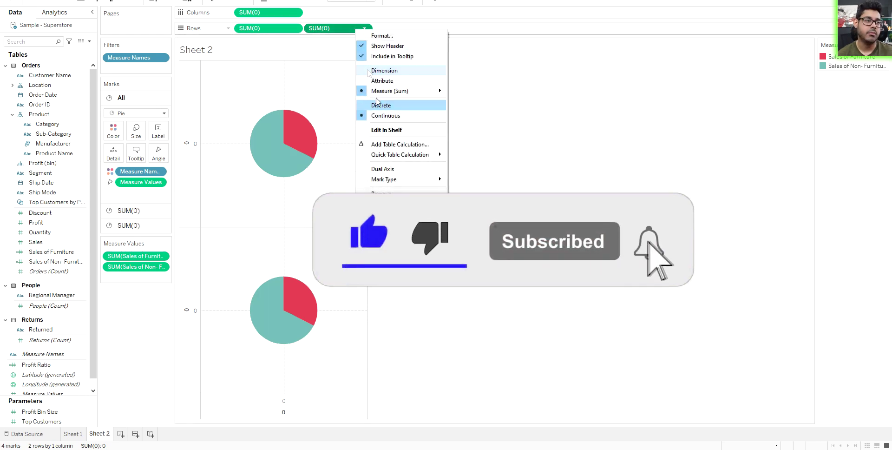
pyautogui.click(388, 169)
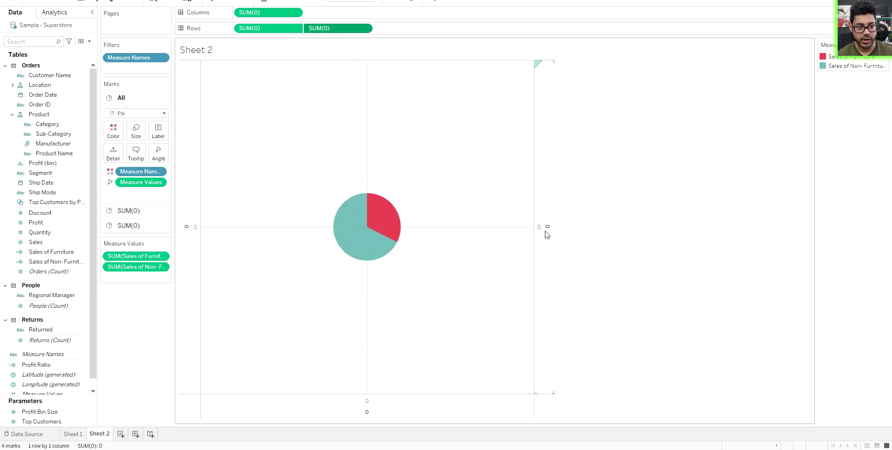
pyautogui.rightClick(547, 234)
pyautogui.click(607, 290)
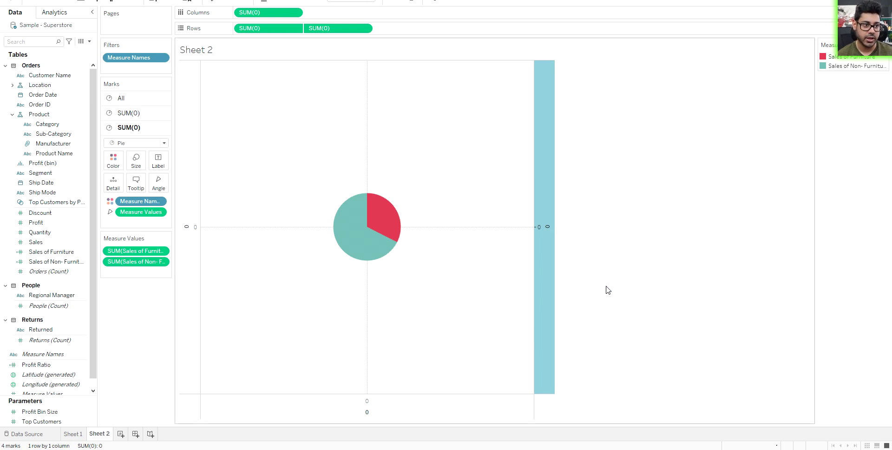
pyautogui.click(627, 285)
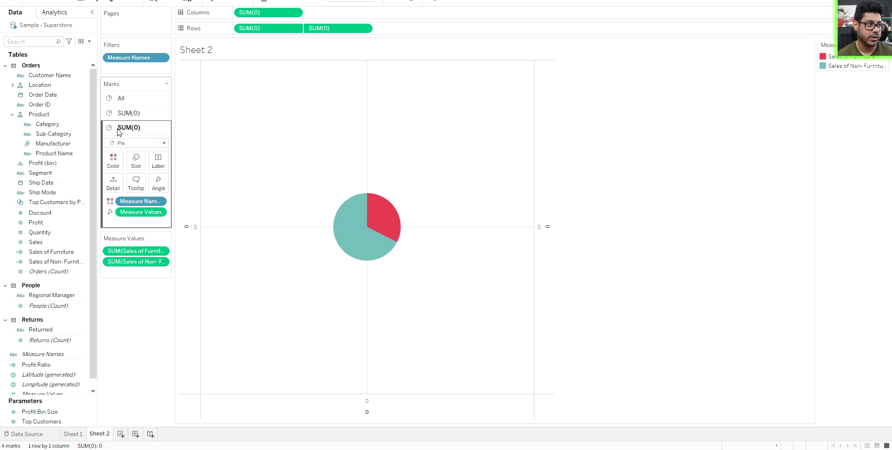
# On the second SUM(0) card, remove the Measure Names colouring and set the colour to white
pyautogui.click(134, 113)
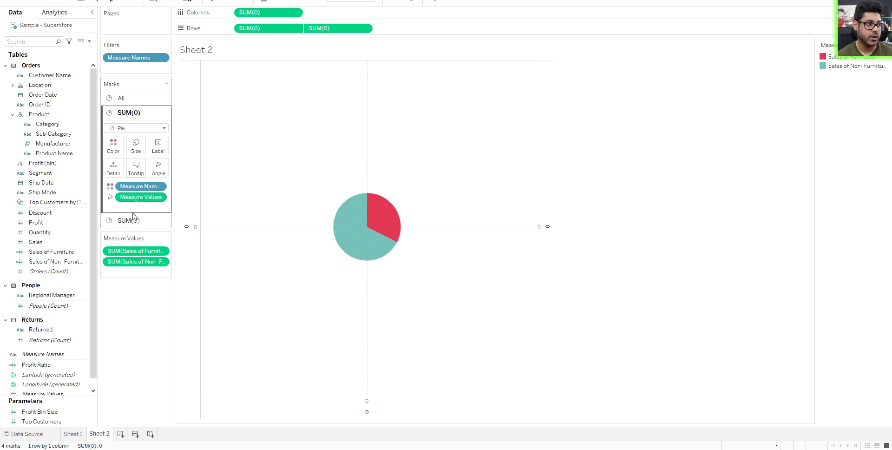
pyautogui.click(134, 219)
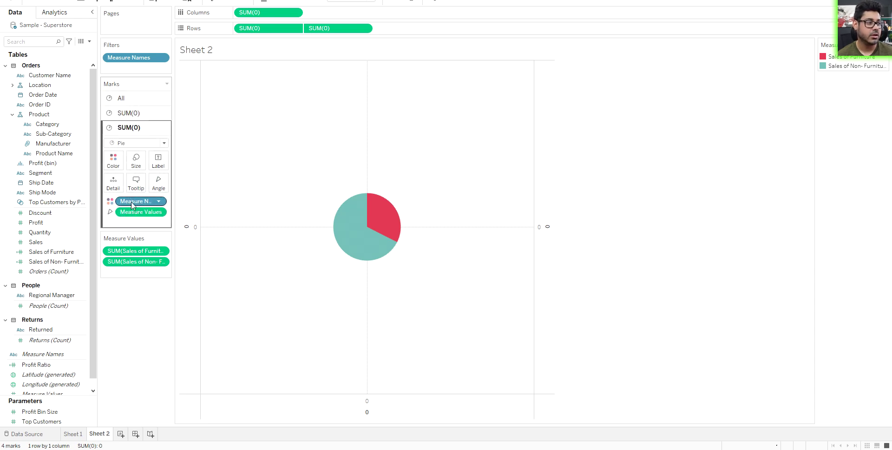
pyautogui.moveTo(132, 200); pyautogui.dragTo(131, 344)
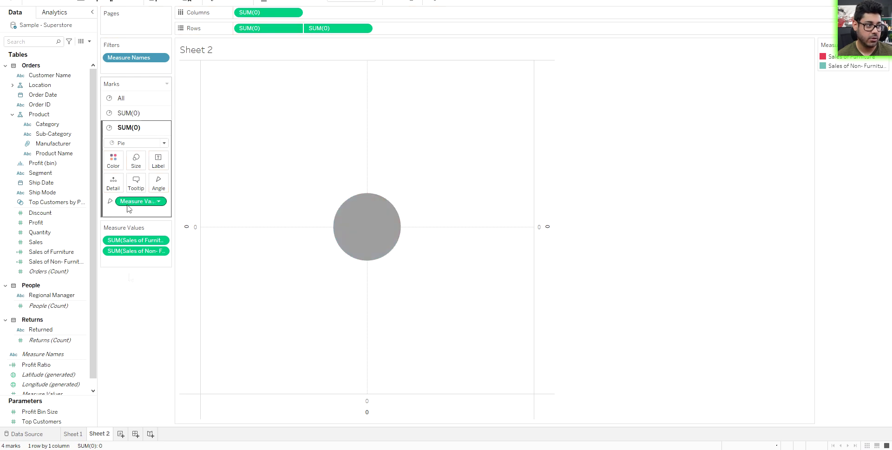
pyautogui.click(114, 162)
pyautogui.click(128, 188)
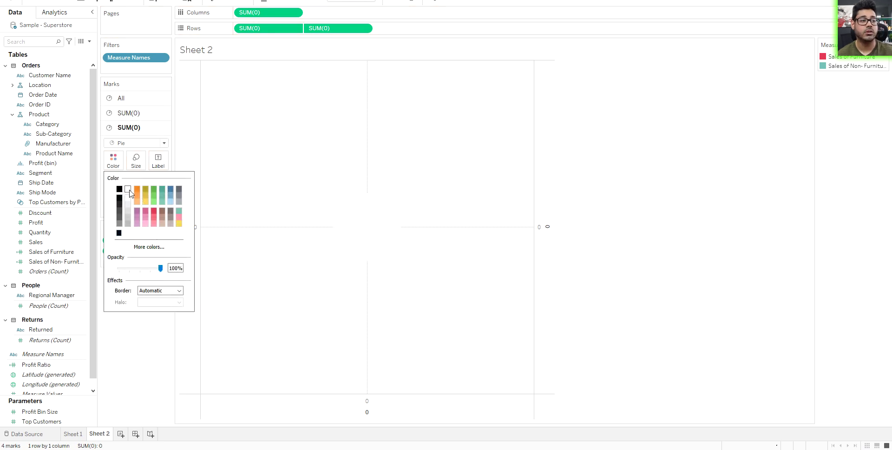
pyautogui.click(145, 357)
# Shrink the white pie's size to open the donut hole
pyautogui.click(136, 161)
pyautogui.click(200, 184)
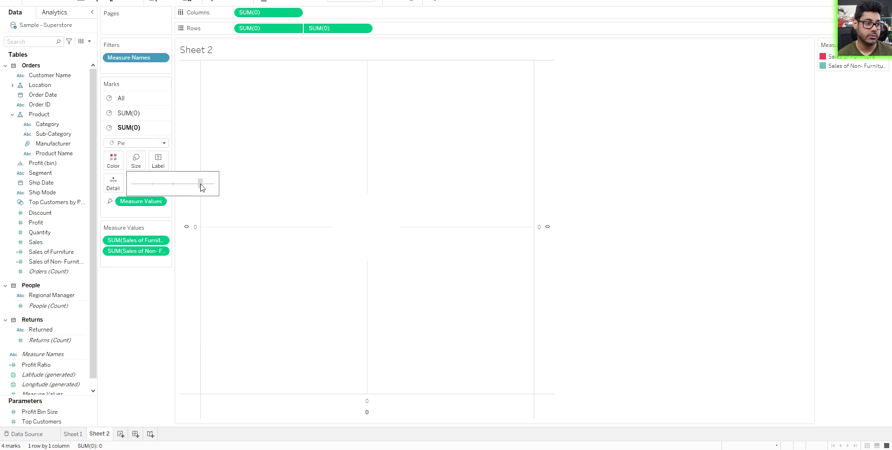
pyautogui.click(203, 184)
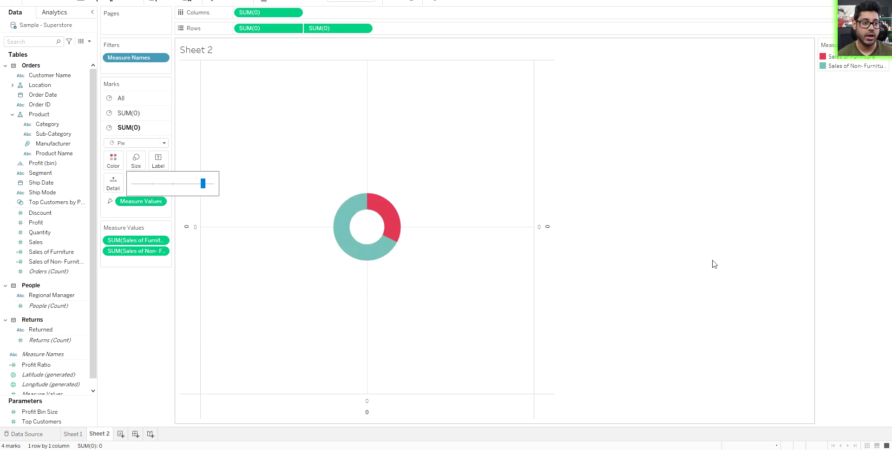
pyautogui.click(690, 236)
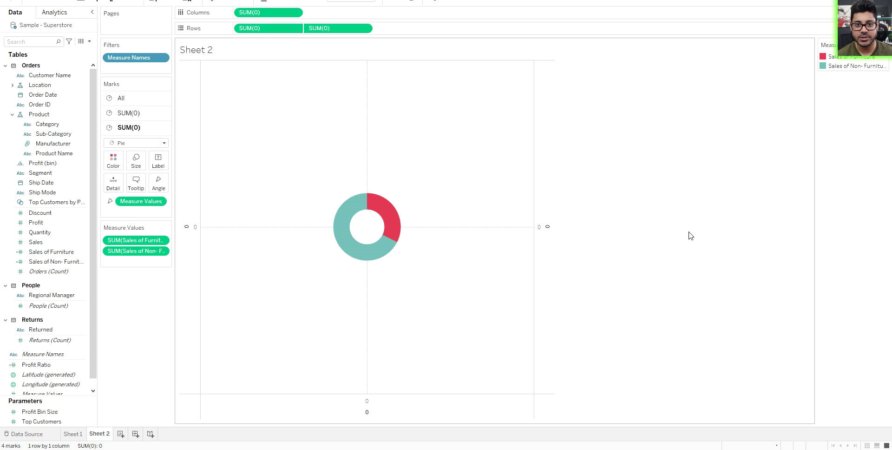